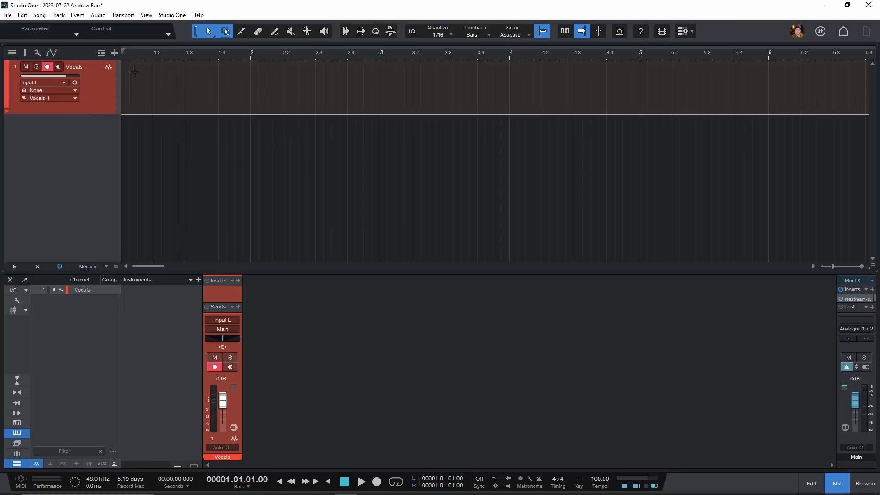
Record two successive vocal takes on the Vocals track, both starting from bar 1
key(KP_Multiply)
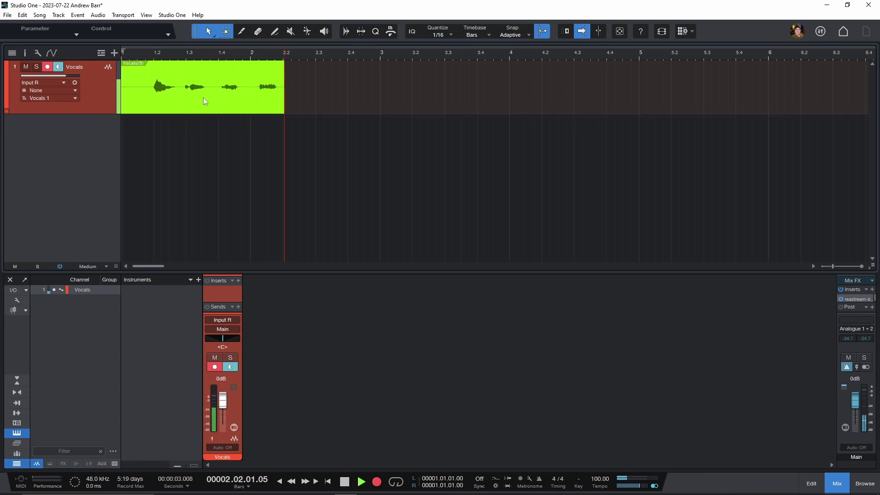
key(space)
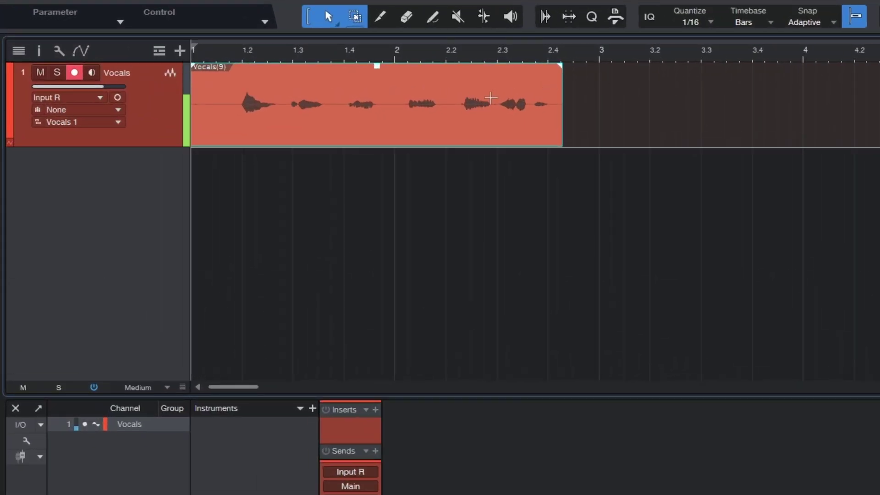
key(KP_Multiply)
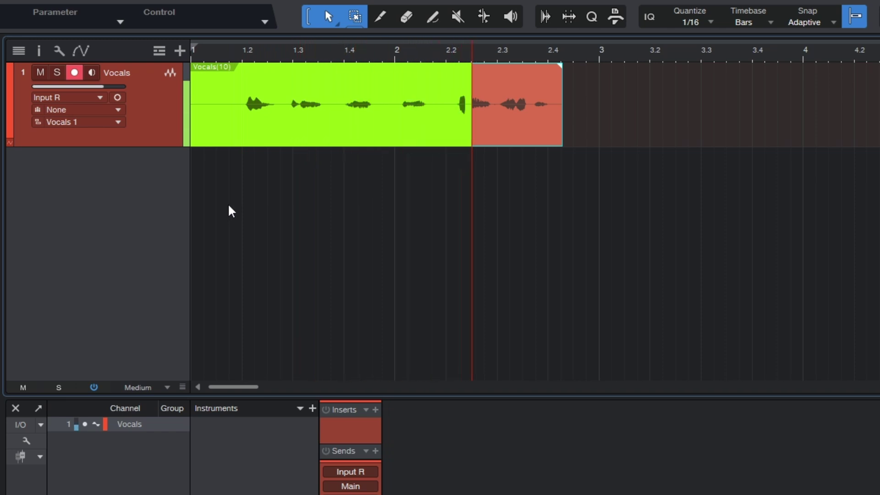
key(space)
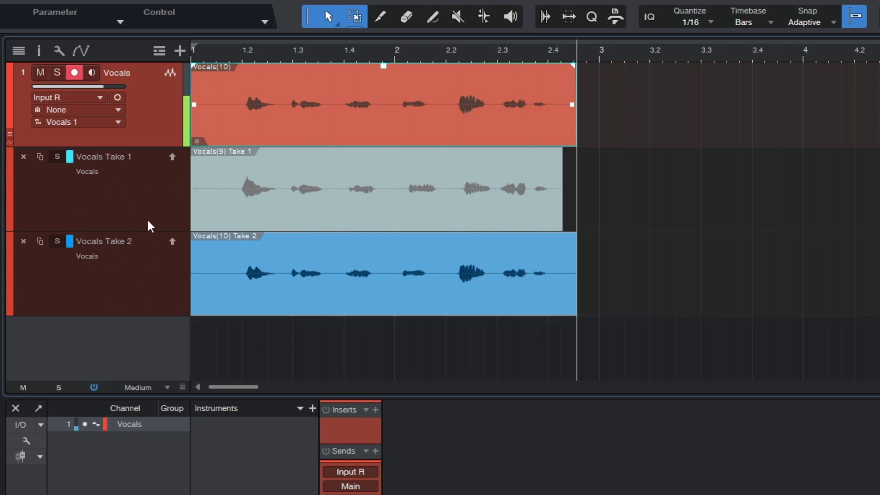
Select the Take 1 and Take 2 layers, and audition each of them in solo
click(147, 202)
click(152, 282)
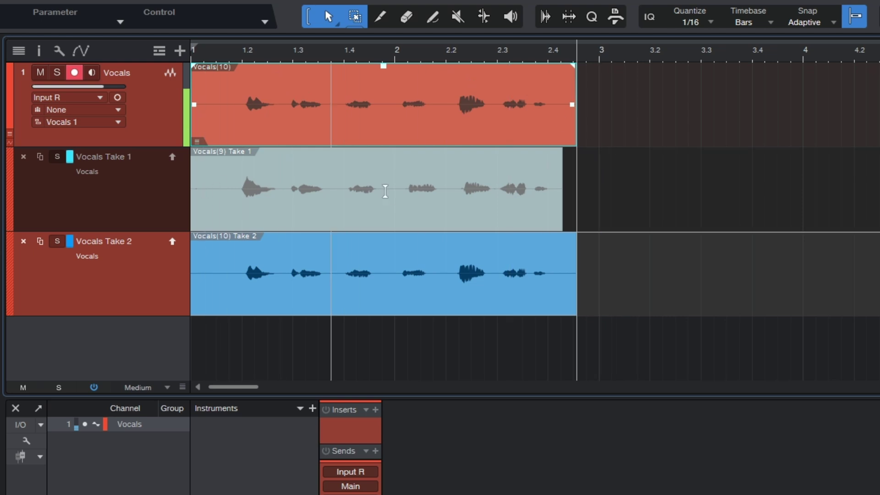
click(57, 157)
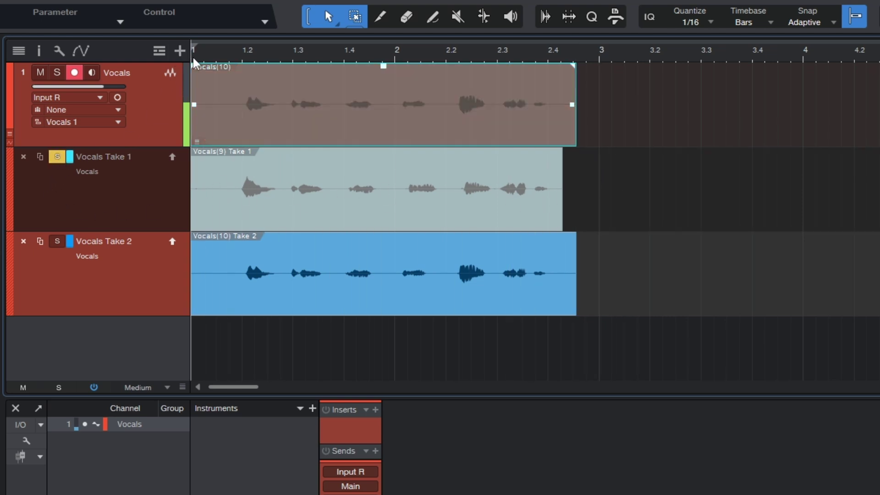
key(space)
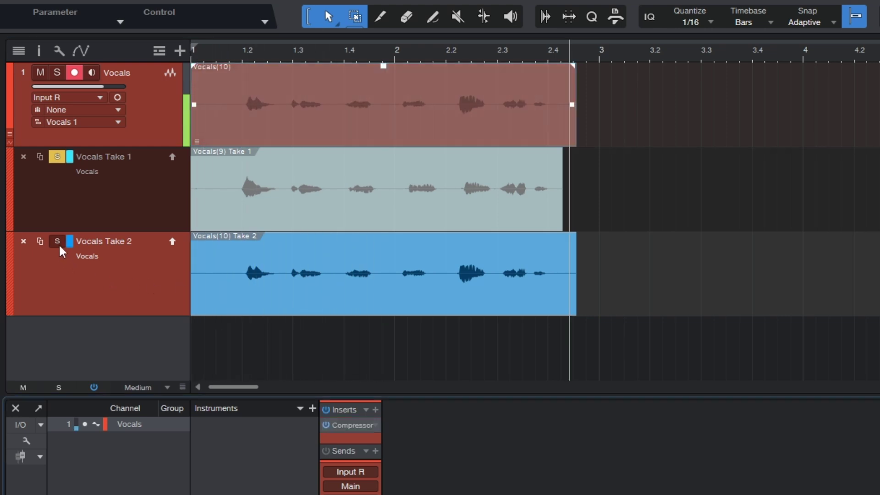
click(58, 241)
key(space)
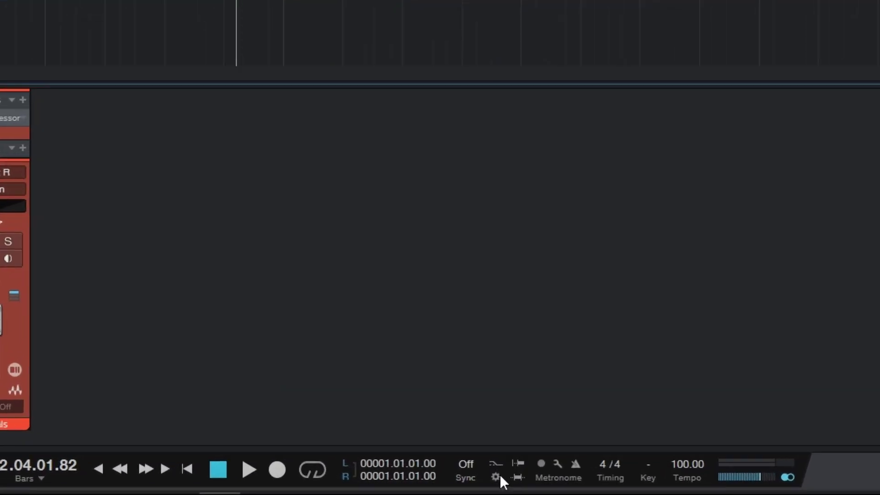
Display the record mode options to check the Takes to Layers setting, and hide them again
click(504, 484)
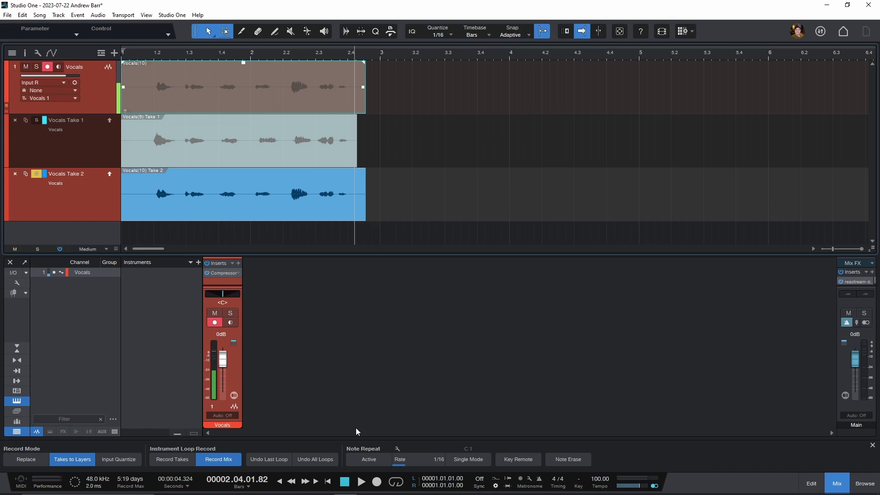
click(495, 485)
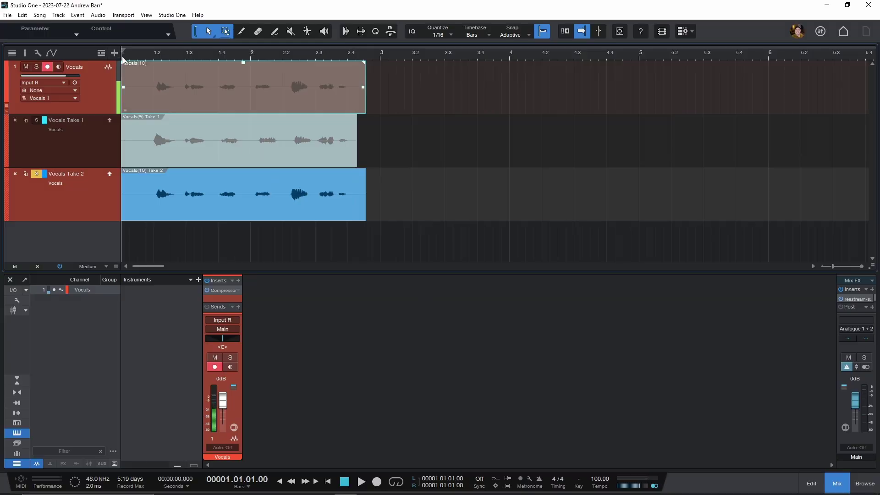
Record a third vocal take over the first two from bar 1 and select its layer
key(KP_Multiply)
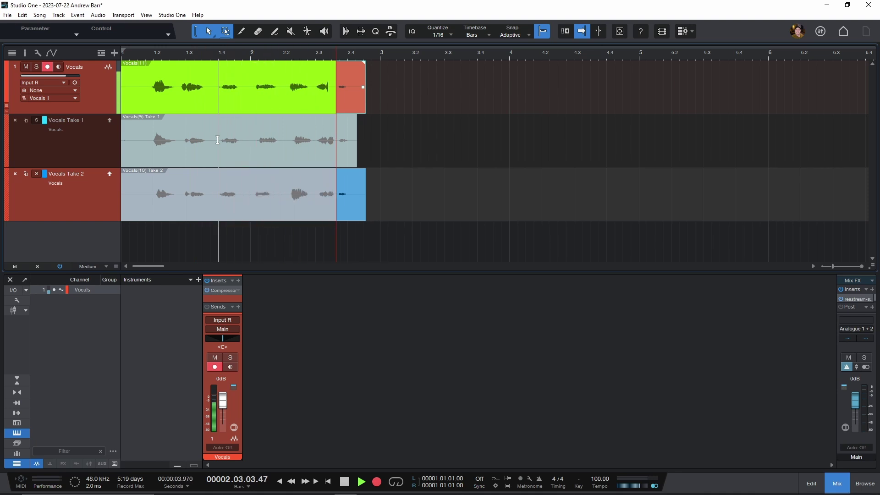
key(space)
scroll(410, 198, down, 1)
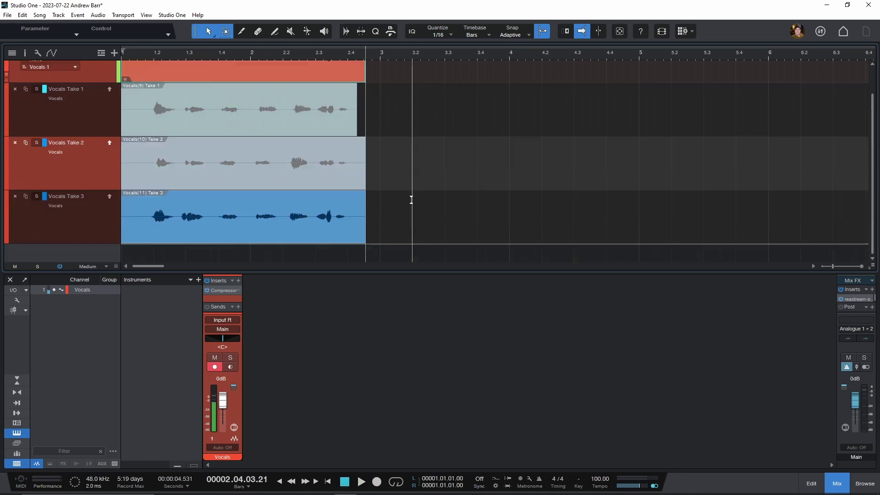
click(81, 234)
scroll(459, 239, up, 1)
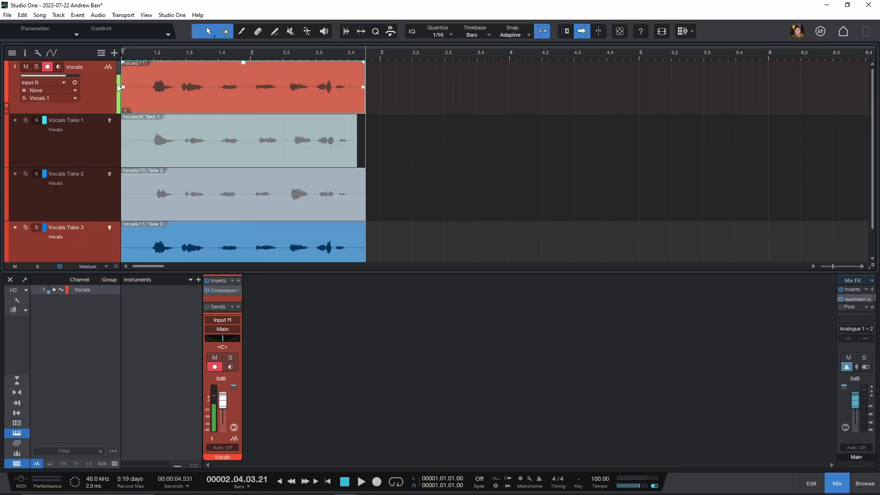
scroll(101, 211, down, 1)
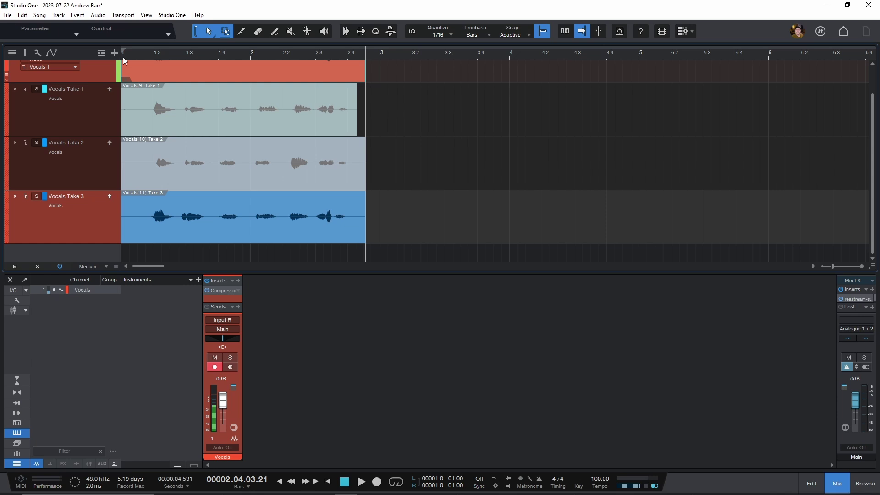
Record a fourth vocal take from bar 1 and reduce the track height to Normal so all layers fit
click(123, 56)
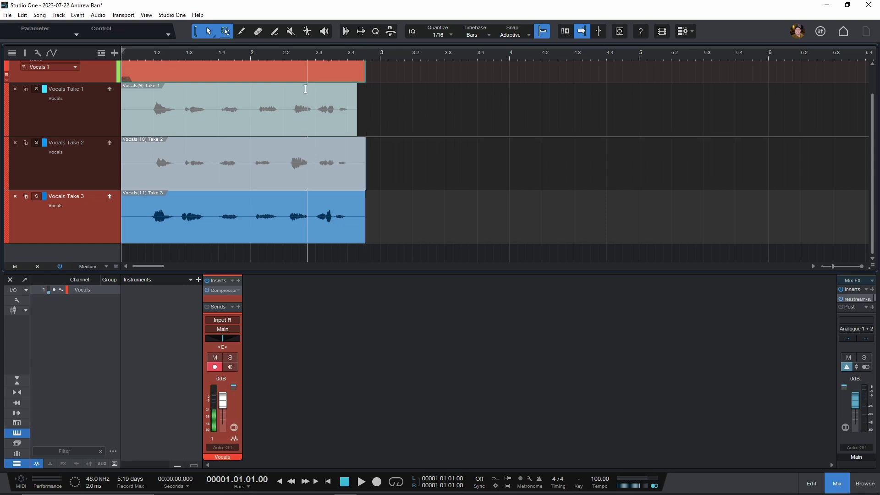
key(KP_Multiply)
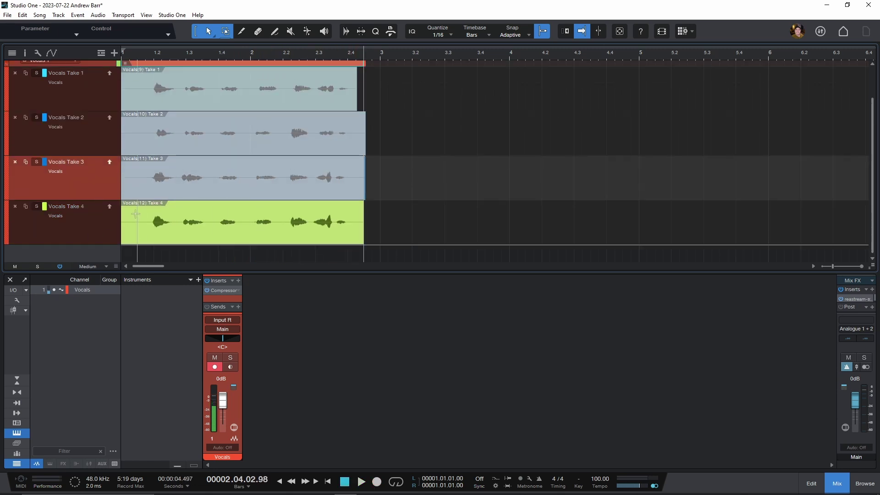
key(shift+w)
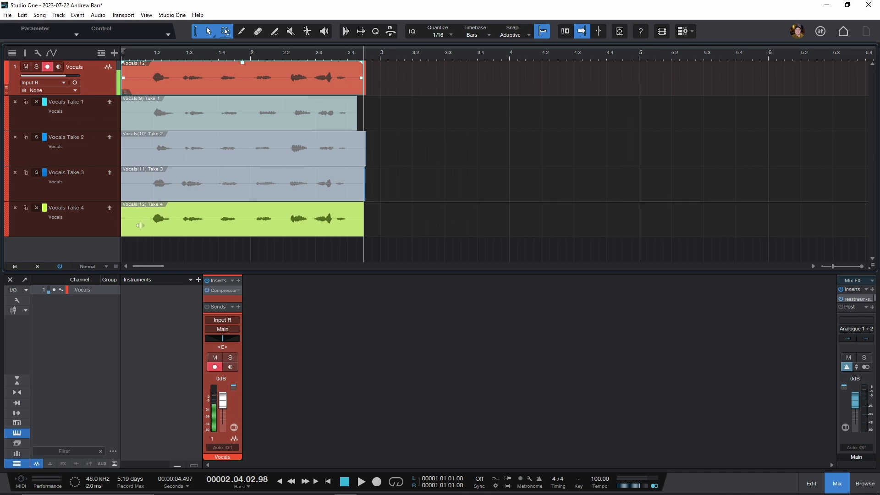
Select the Take 4 clip and go through the main Vocals track and its take layers one by one
click(140, 226)
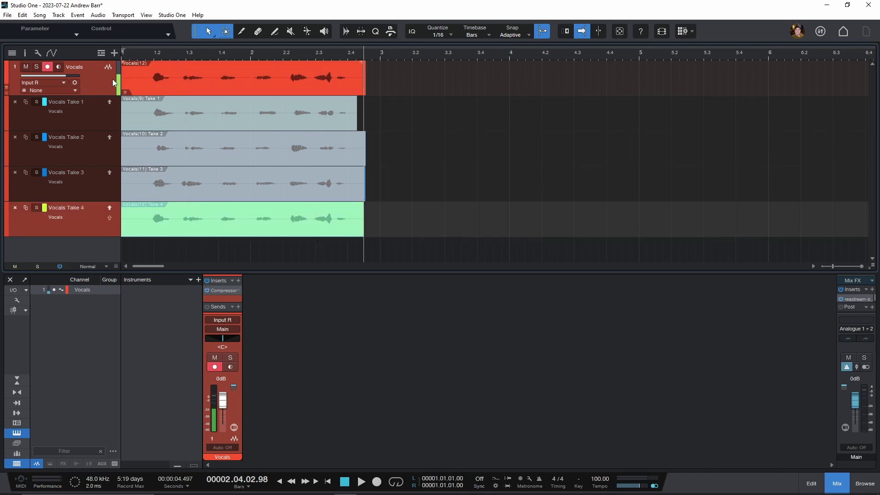
click(144, 76)
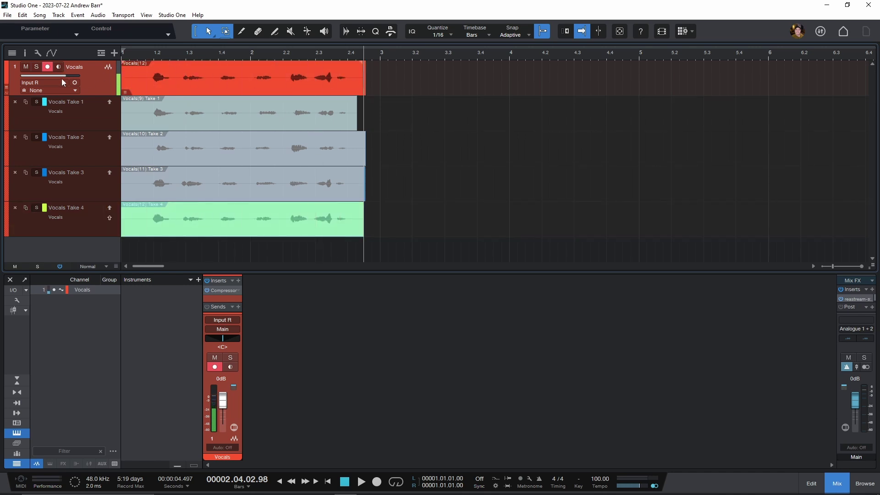
click(103, 109)
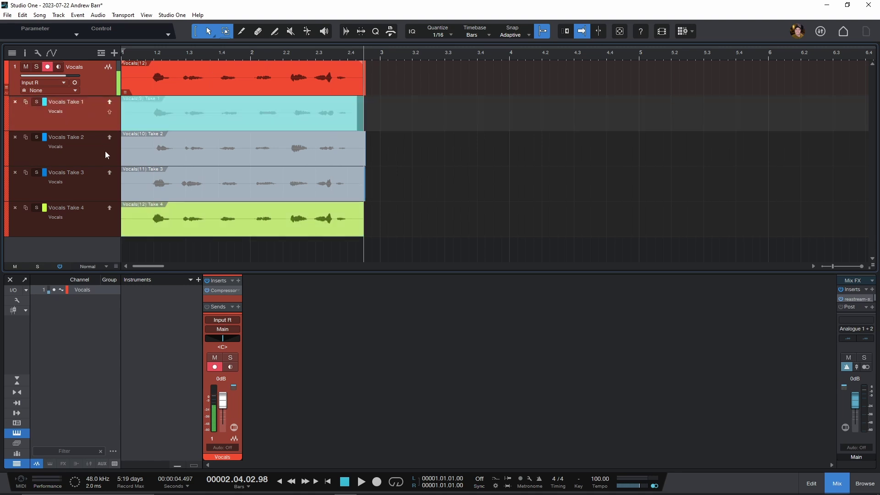
click(105, 150)
click(105, 189)
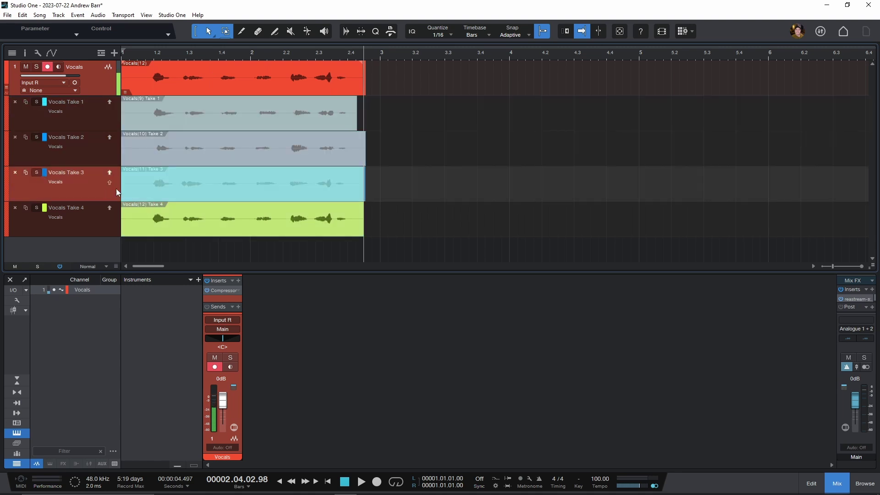
click(98, 78)
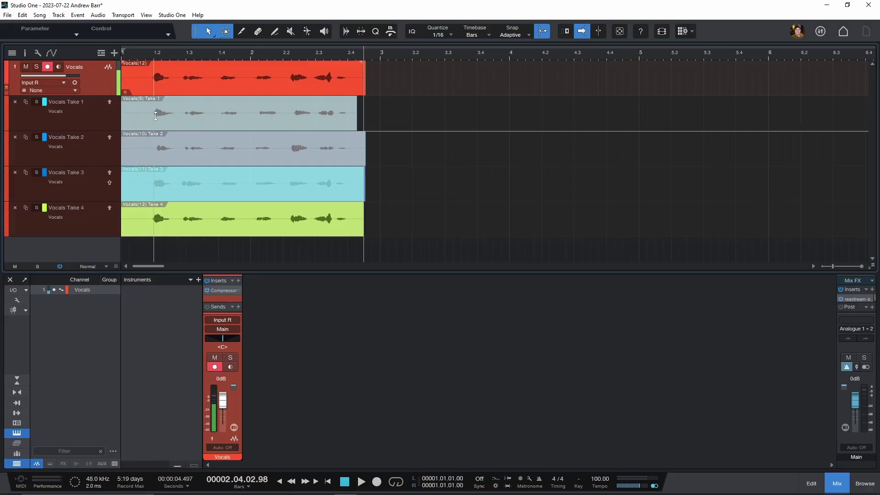
Audition the opening of the Take 1 layer in solo and switch its solo off
click(36, 102)
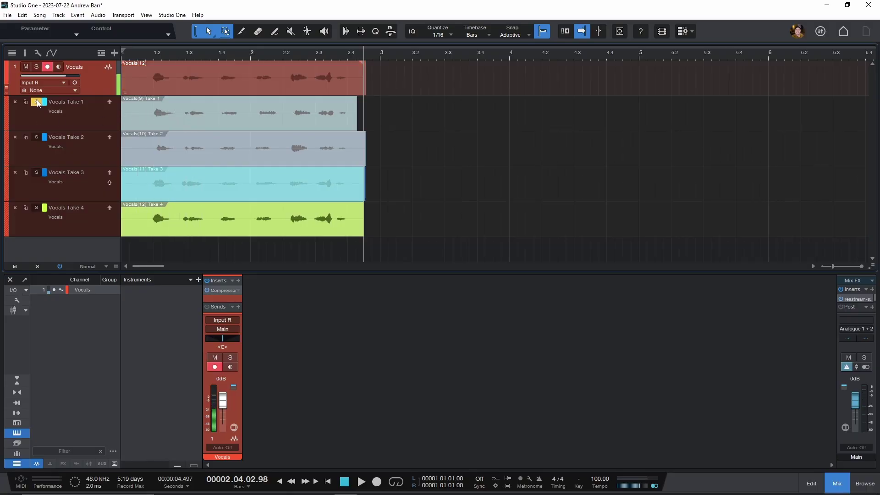
key(space)
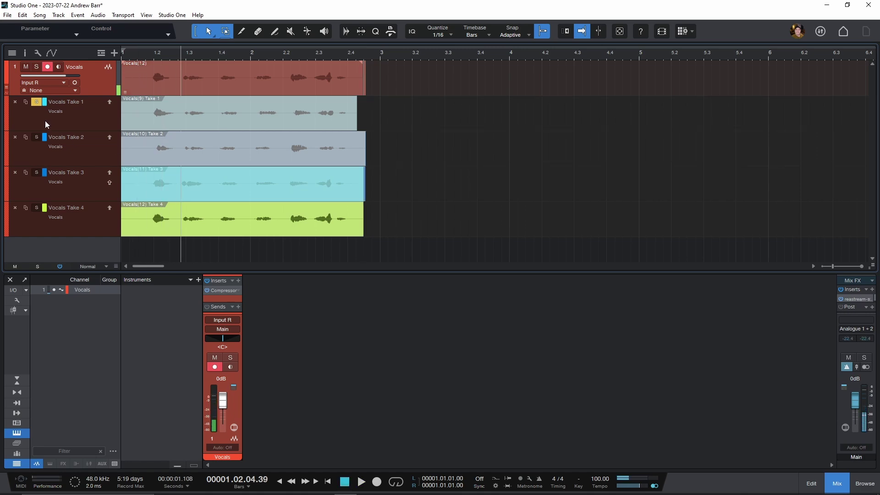
click(37, 102)
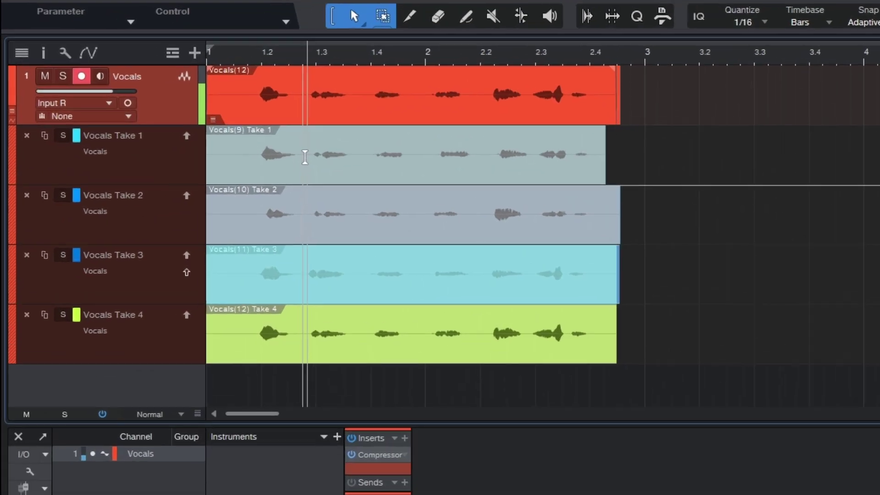
Comp the vocal from Take 1 up to just before 1.3, Take 2 up to 1.4, and Take 3 up to just before 2.2
drag(305, 157, 161, 157)
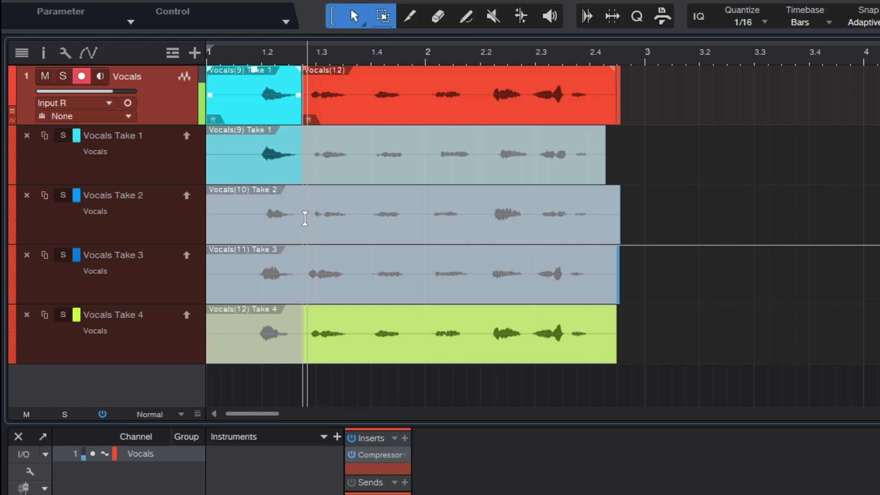
drag(304, 218, 368, 224)
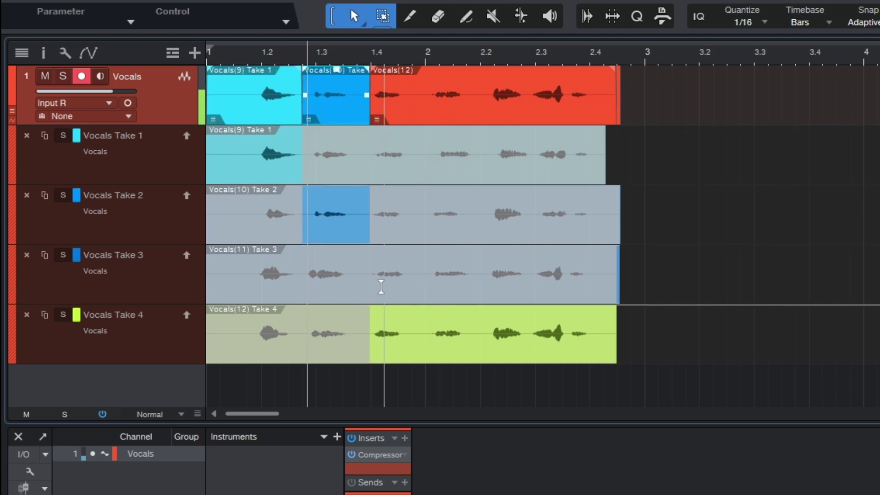
drag(370, 280, 479, 286)
mouse_move(480, 333)
mouse_down()
mouse_move(616, 339)
mouse_move(479, 339)
mouse_up()
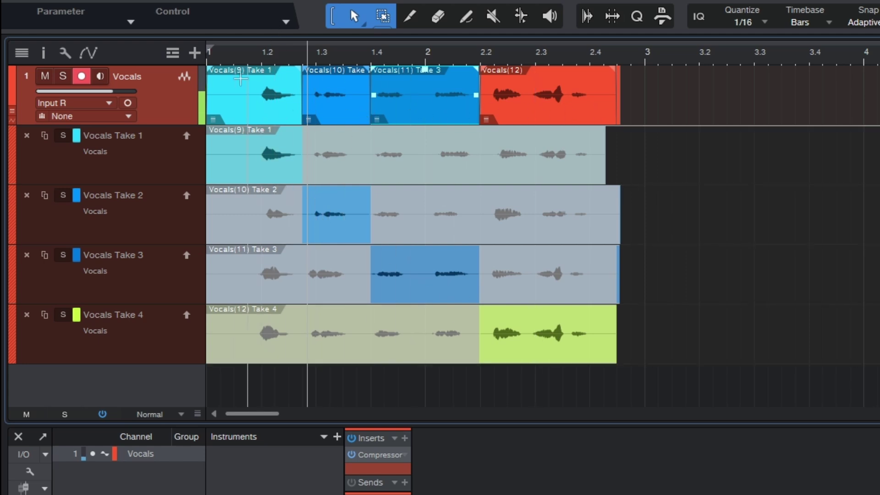
Examine the crossfade between the Take 2 and Take 3 segments on the main track around 1.4
scroll(370, 127, up, 5)
scroll(390, 117, up, 1)
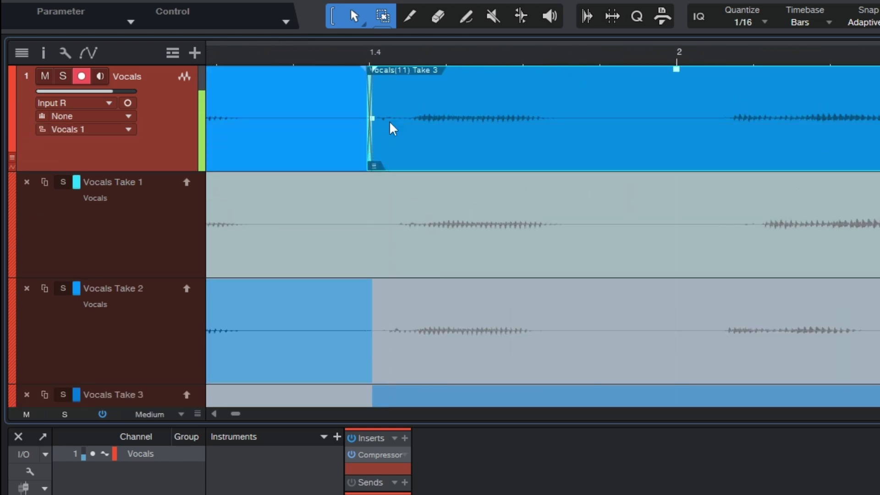
scroll(454, 136, left, 3)
scroll(609, 142, up, 5)
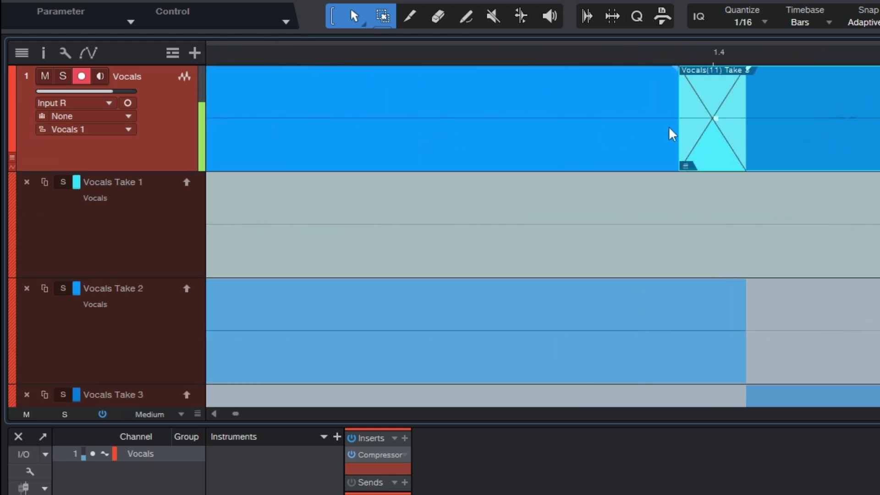
scroll(728, 137, down, 5)
scroll(697, 186, down, 2)
scroll(725, 197, down, 3)
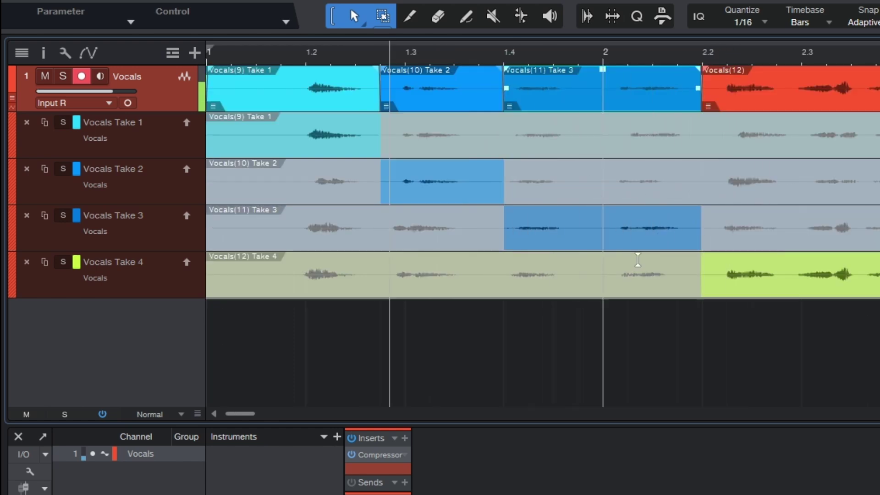
Play back the comped vocal from bar 1 to check the transitions between takes
click(209, 58)
key(space)
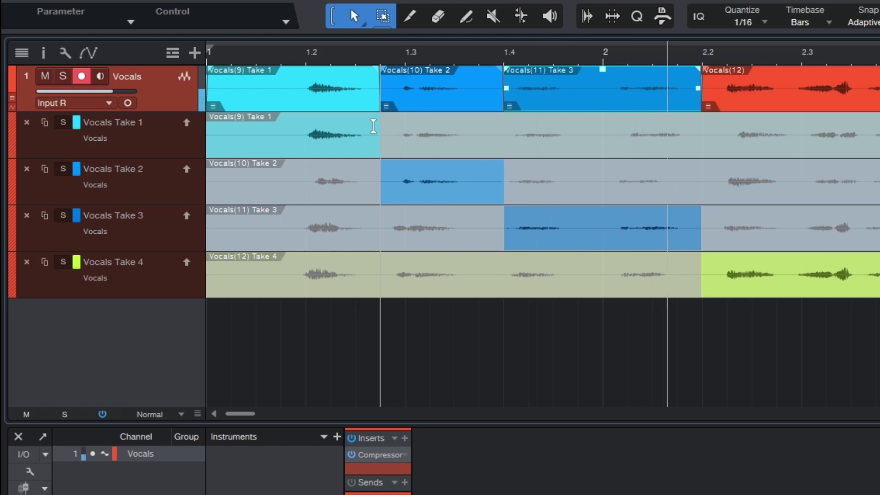
key(space)
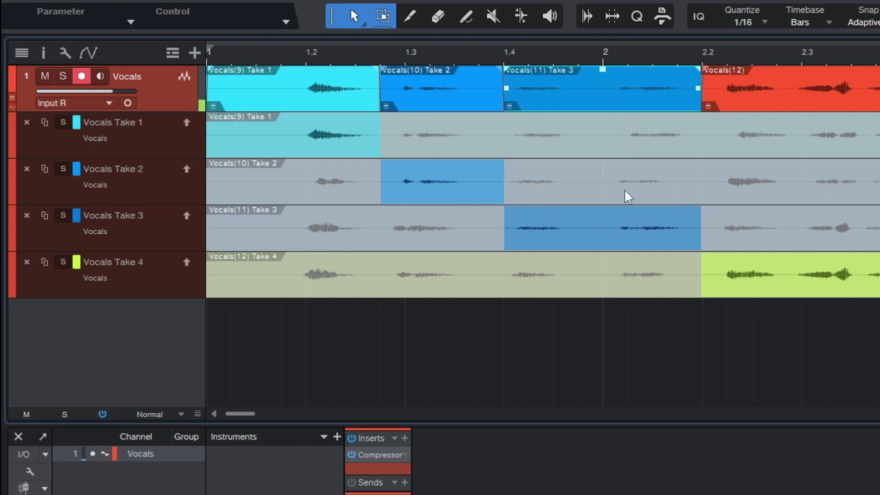
key(w)
key(shift+e)
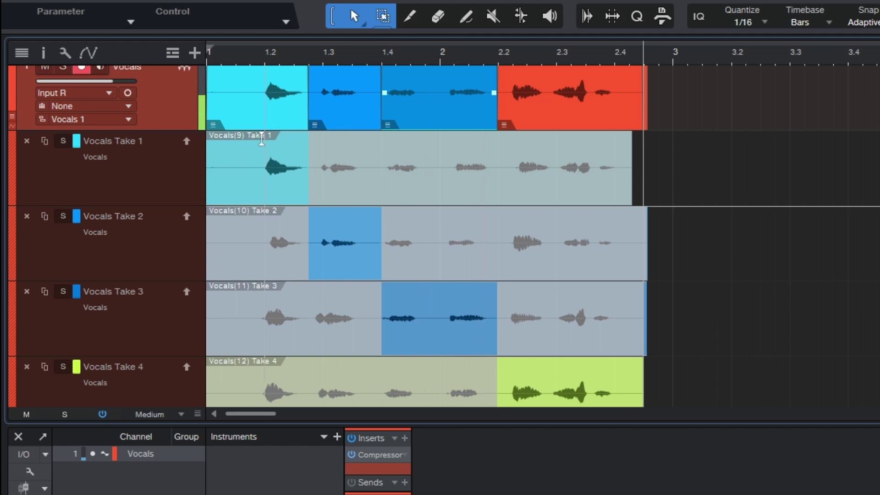
scroll(469, 236, up, 1)
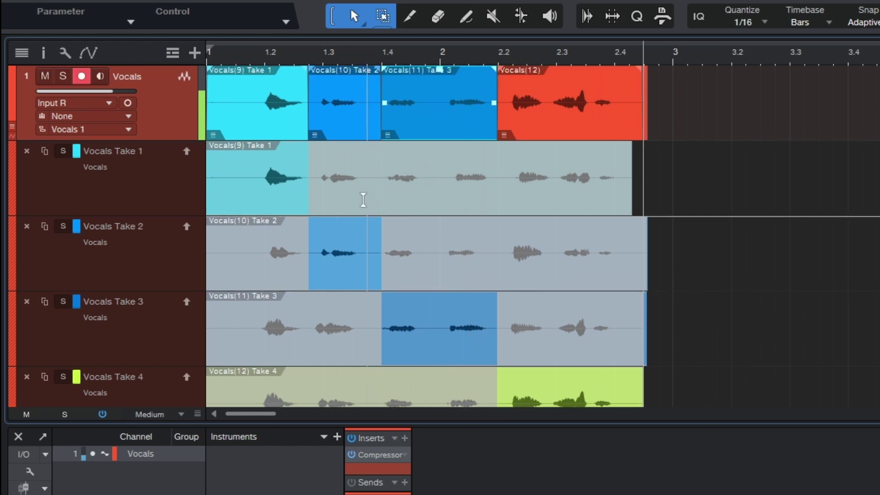
Hide and show the take layers under the Vocals track and look over all four takes
click(11, 130)
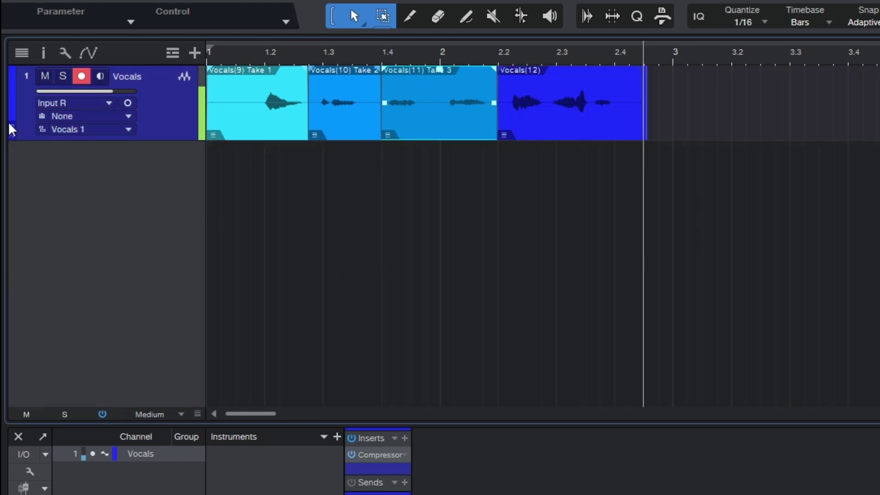
click(12, 129)
scroll(448, 338, down, 3)
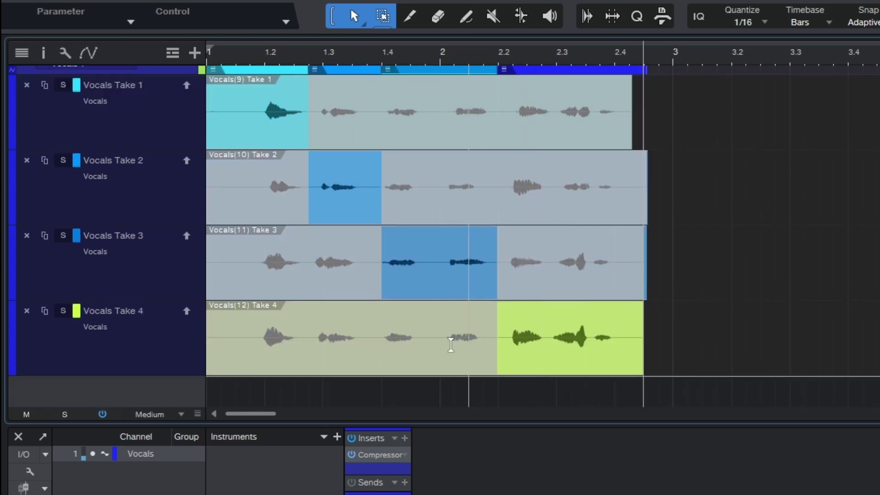
scroll(370, 257, up, 3)
scroll(370, 257, down, 3)
scroll(413, 294, up, 3)
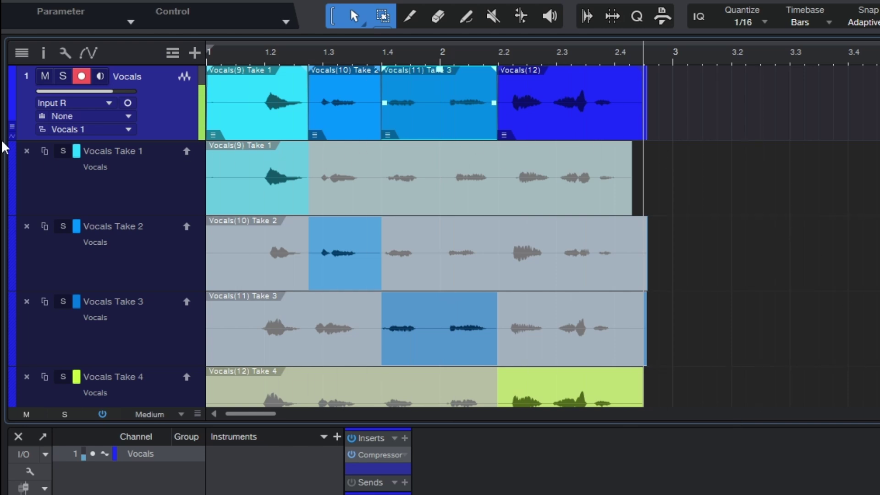
click(12, 129)
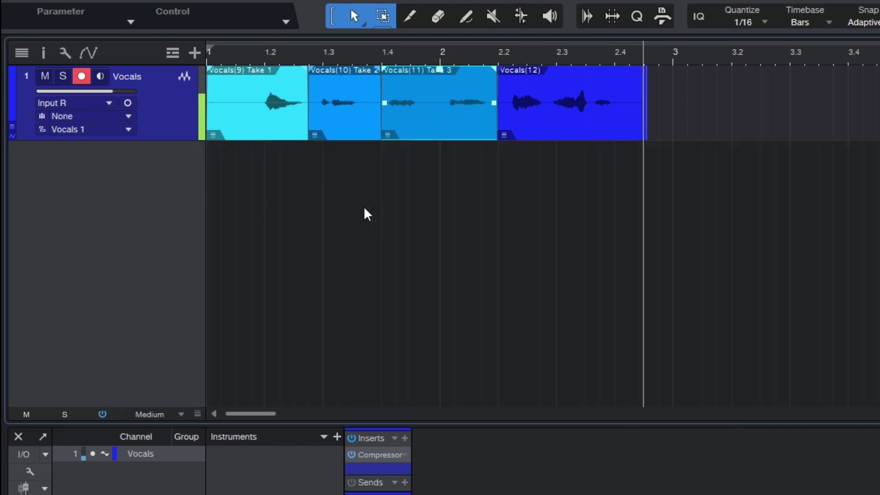
click(12, 129)
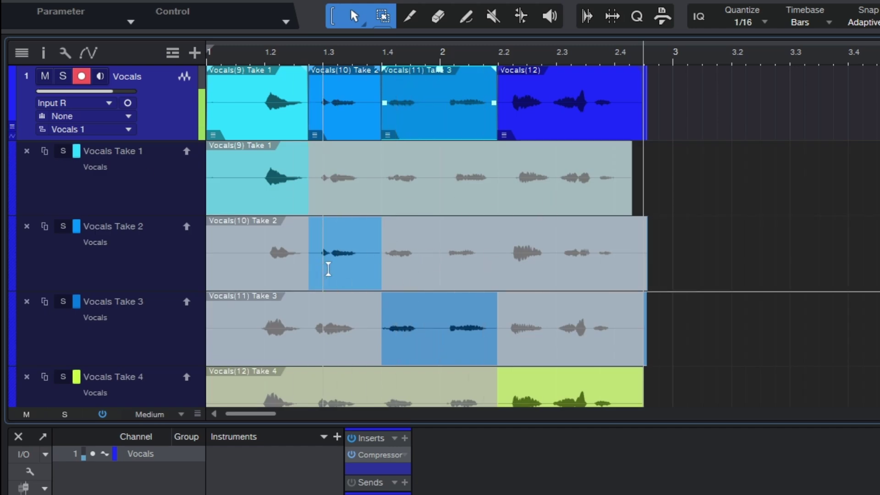
Try to delete a short range just after 1.3 from the Take 2 layer using the Range tool
scroll(339, 260, up, 4)
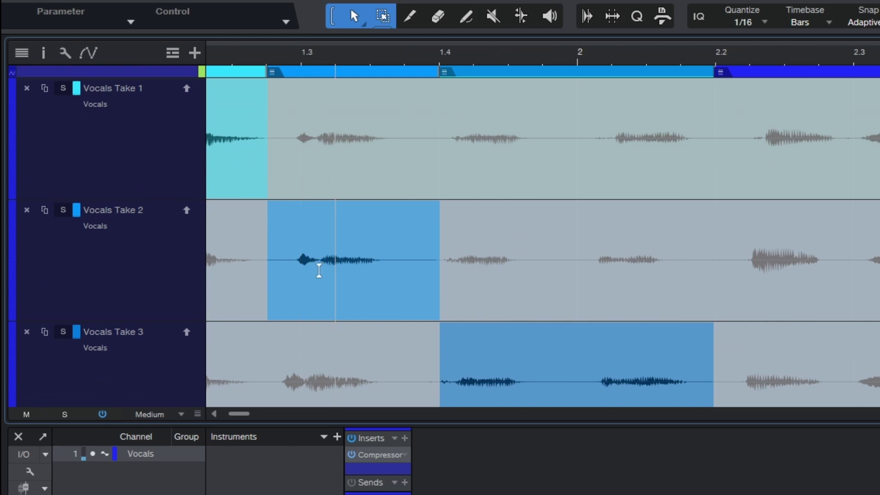
key(2)
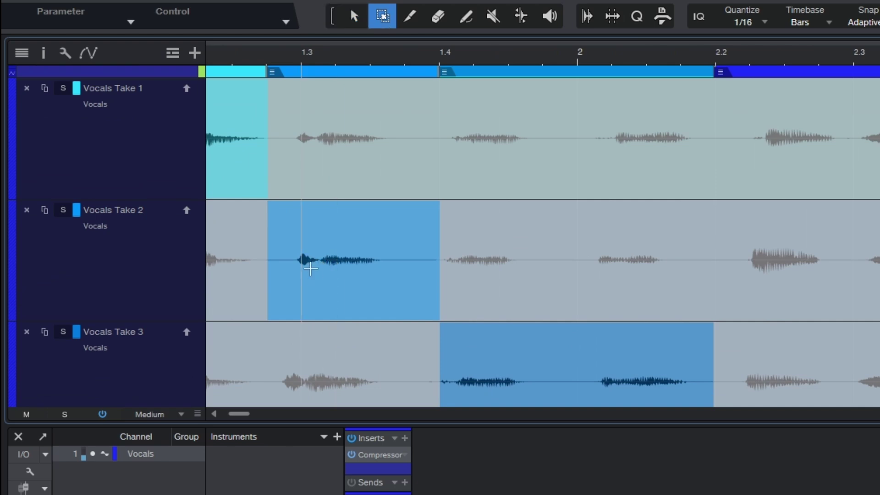
click(325, 271)
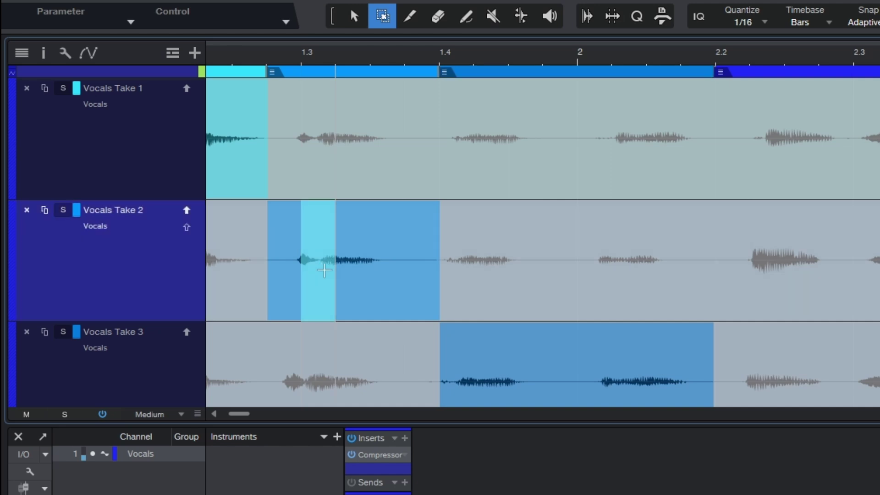
key(Delete)
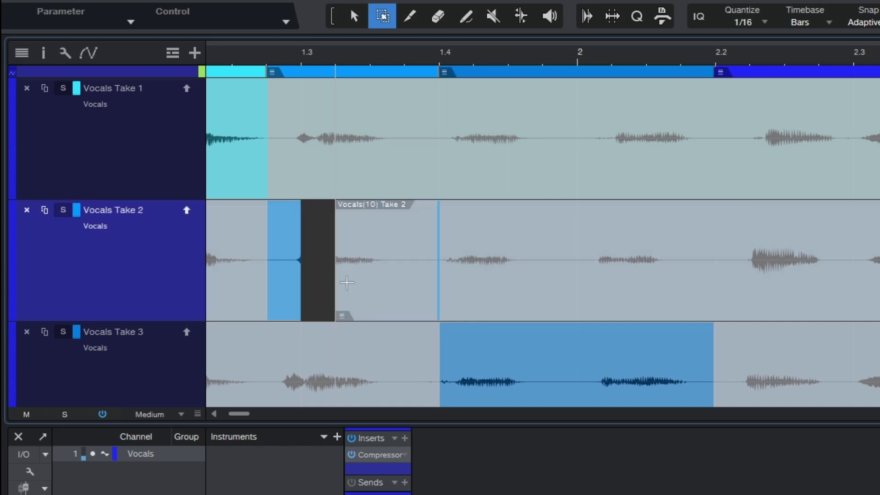
click(350, 288)
Try to split the Take 2 layer around 1.3 and erase the short piece with the Eraser tool
key(3)
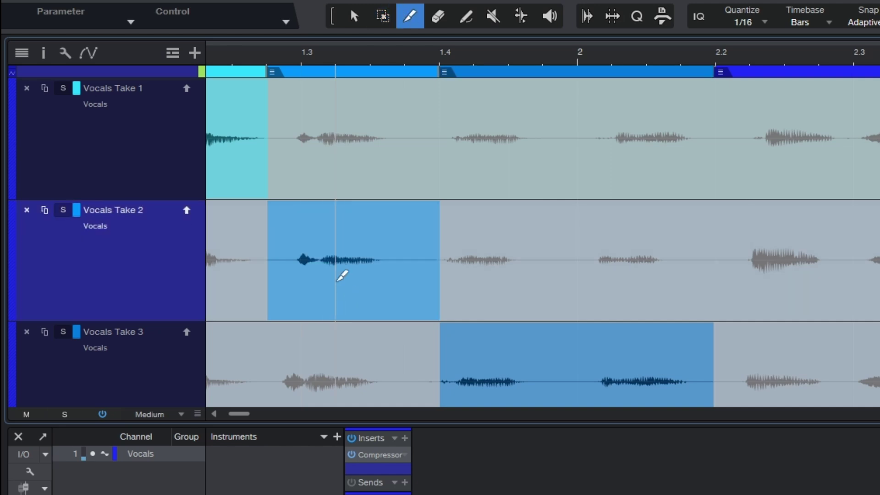
click(321, 273)
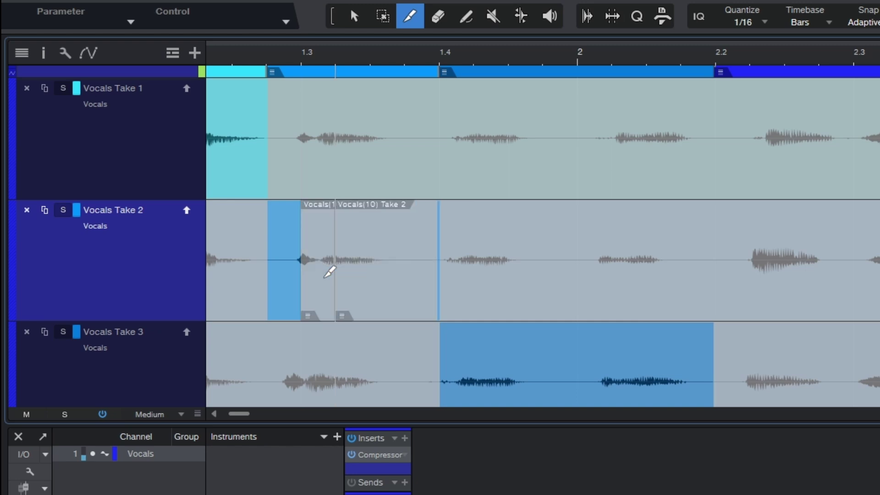
key(4)
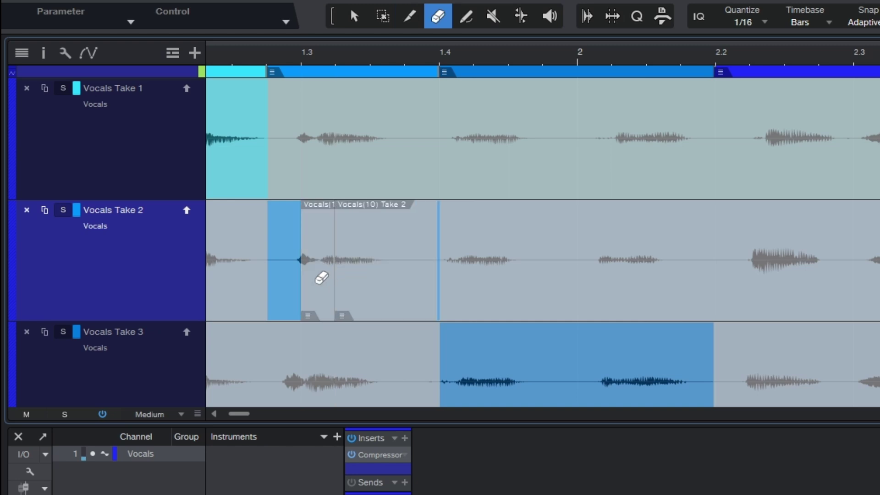
click(321, 278)
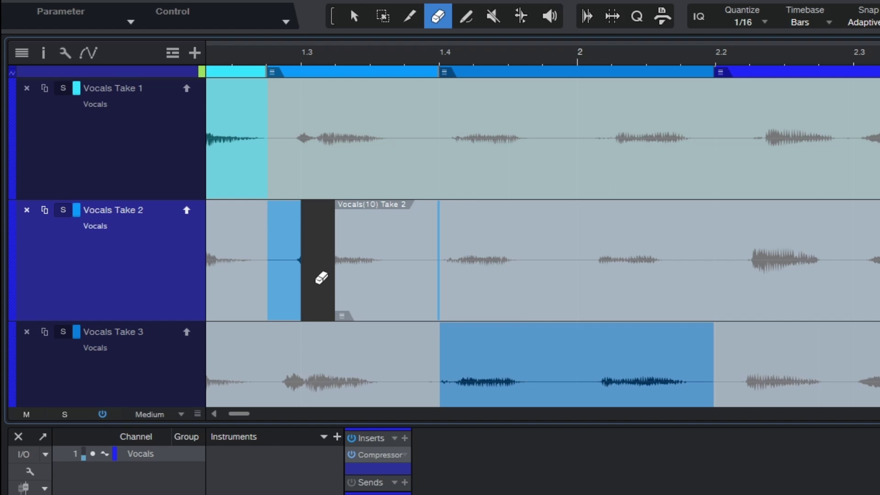
key(1)
key(ctrl+z)
click(316, 285)
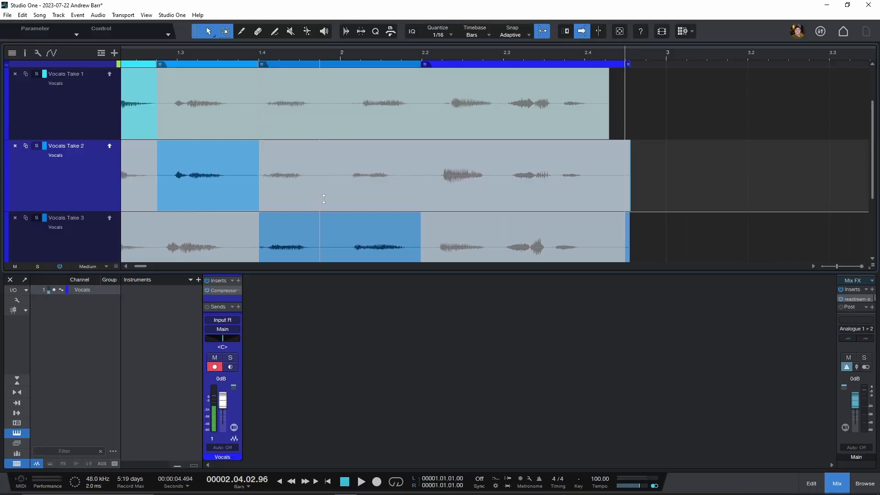
Hide the mixer, split the Take 1 segment on the main track at 1.2, and delete the silent part before it
key(F3)
scroll(265, 289, down, 2)
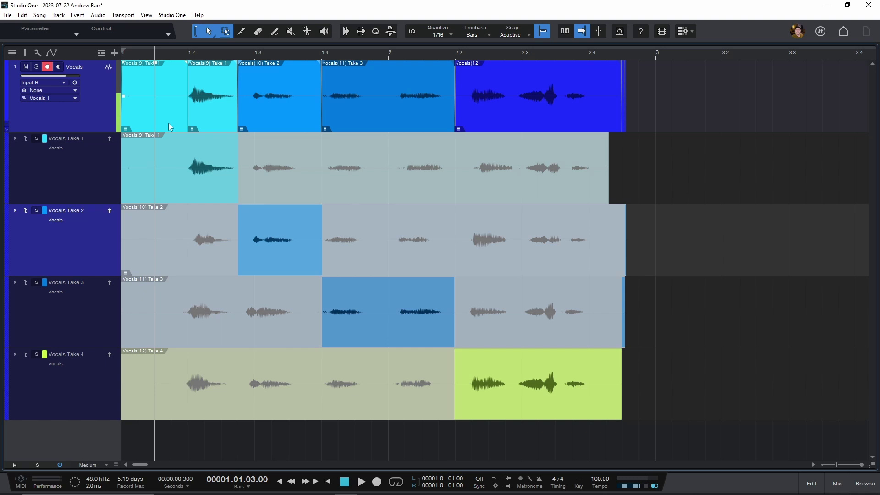
key(Delete)
Try to split off and delete the silent end of the Take 2 segment before 1.4, and undo the main-track deletions
key(3)
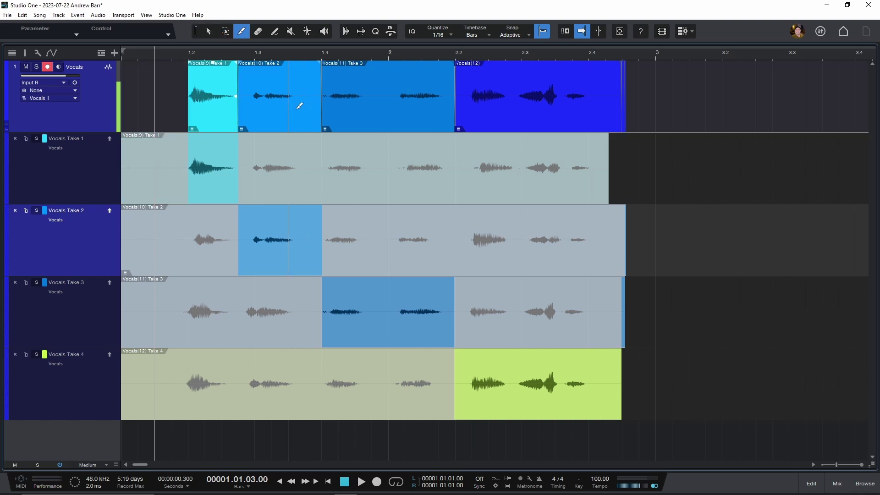
click(304, 105)
key(1)
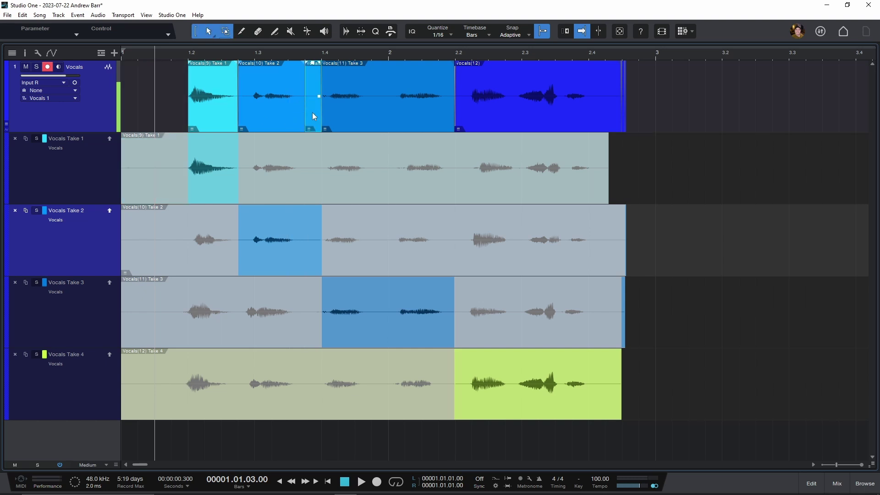
key(Delete)
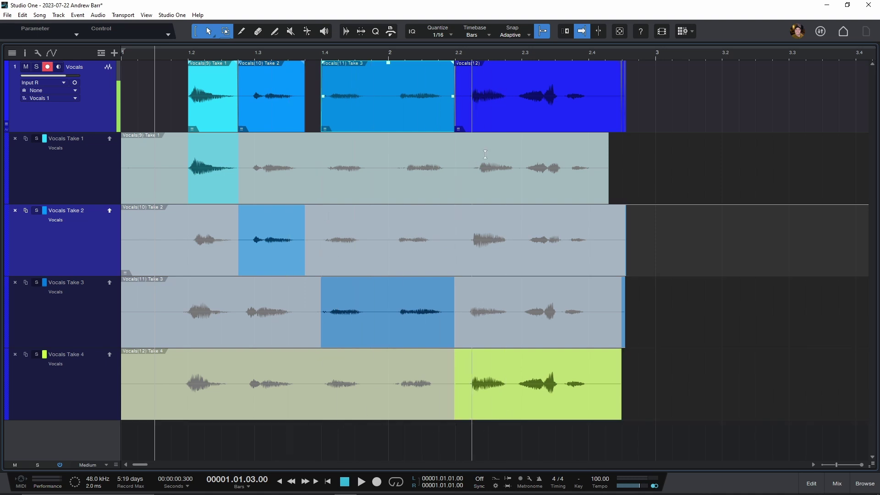
key(ctrl+z)
key(ctrl+z)
key(ctrl+z)
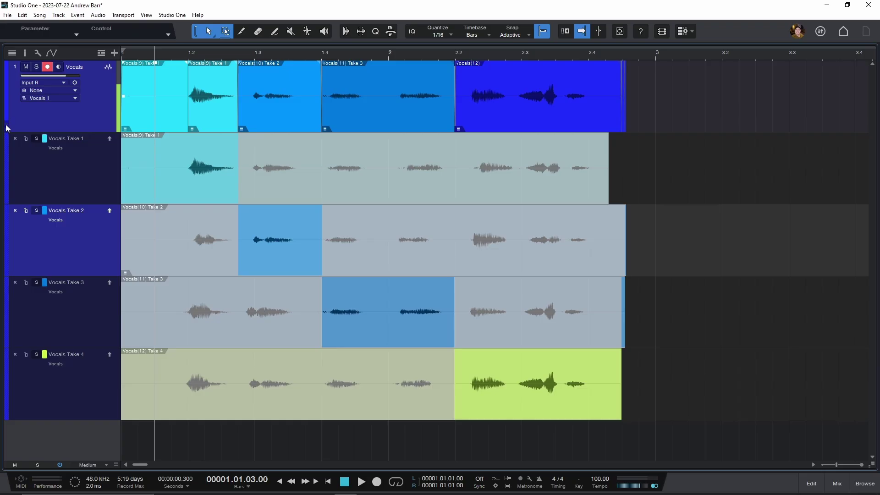
Hide the take layers and play back the comped vocal on the main track
click(7, 126)
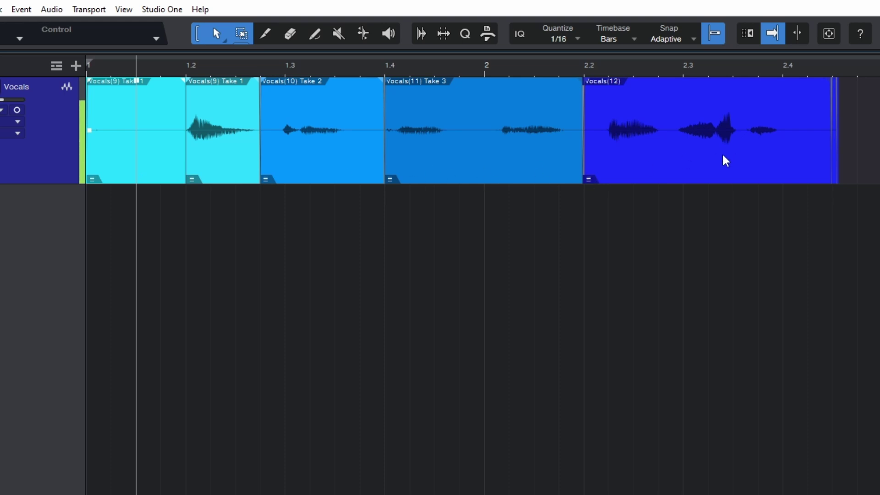
scroll(279, 156, up, 4)
scroll(285, 154, left, 3)
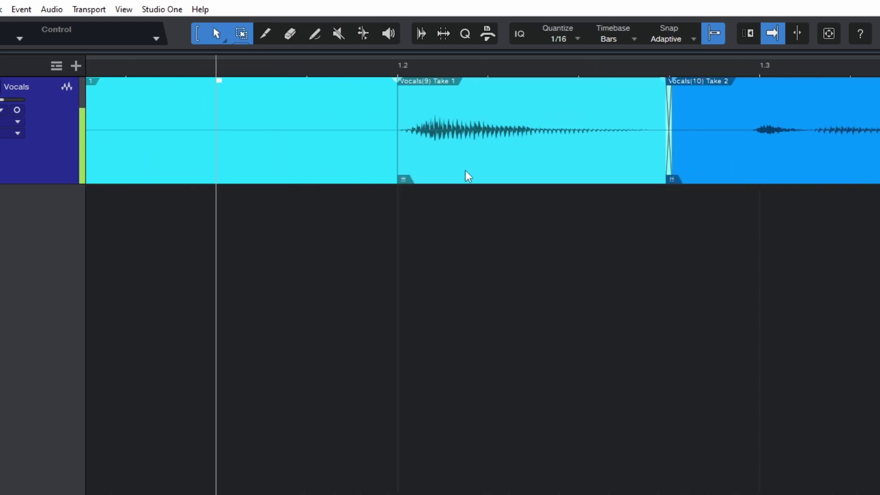
scroll(466, 176, down, 5)
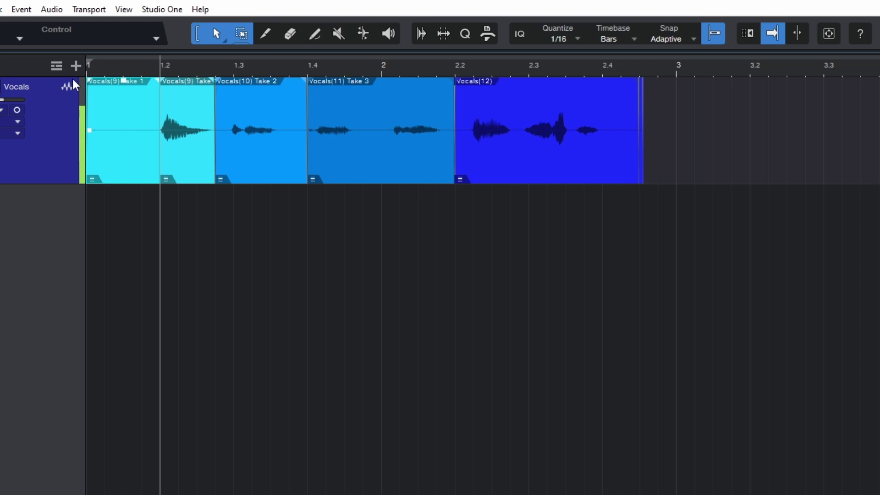
key(space)
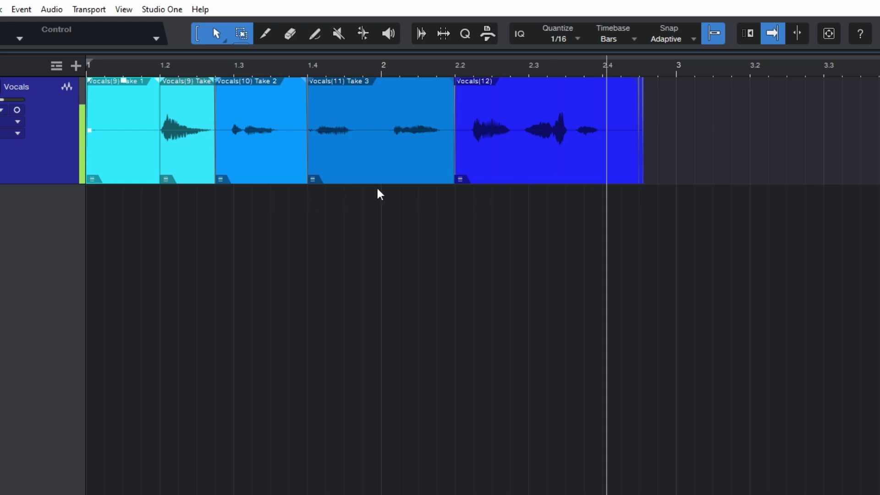
key(space)
Switch the layer content of the main-track segment between 1.4 and 2.2 to Vocals Take 2
click(362, 165)
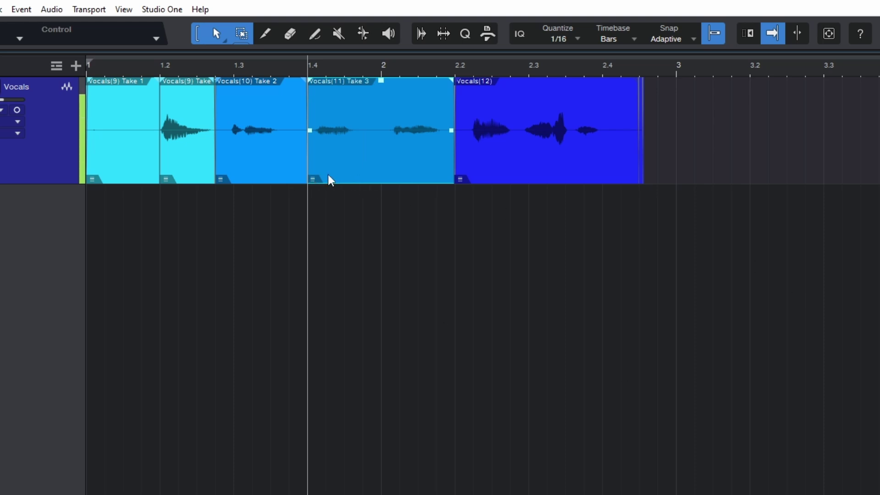
click(313, 180)
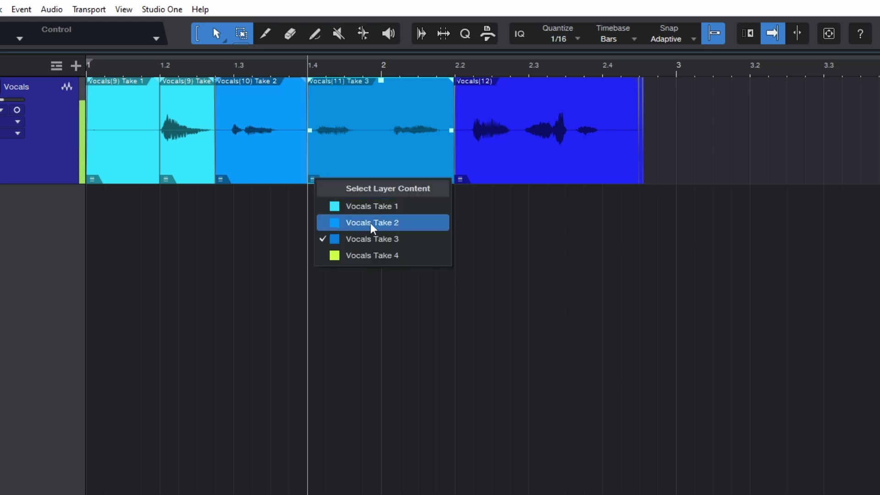
click(397, 223)
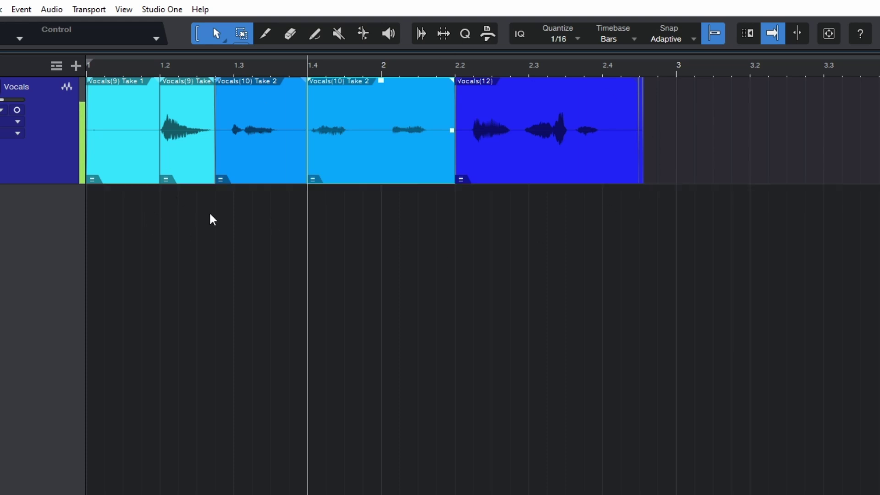
Examine the transitions between the neighbouring vocal segments around 1.4 and 2.2 on the main track
scroll(292, 130, up, 5)
scroll(184, 141, up, 2)
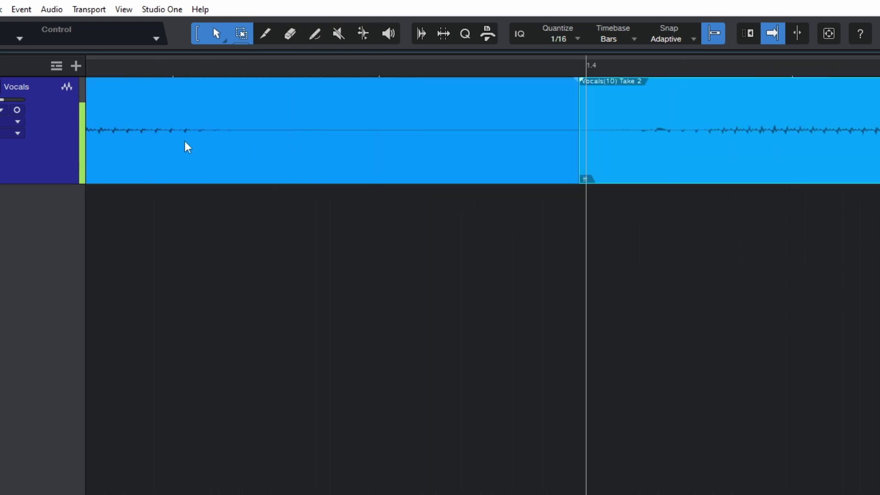
scroll(477, 126, down, 2)
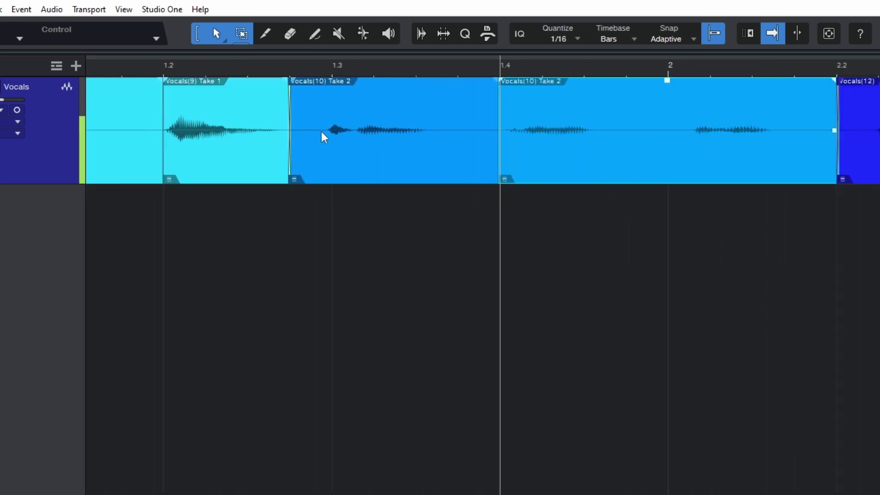
click(346, 147)
click(614, 161)
scroll(693, 139, right, 1)
scroll(703, 141, up, 4)
click(836, 153)
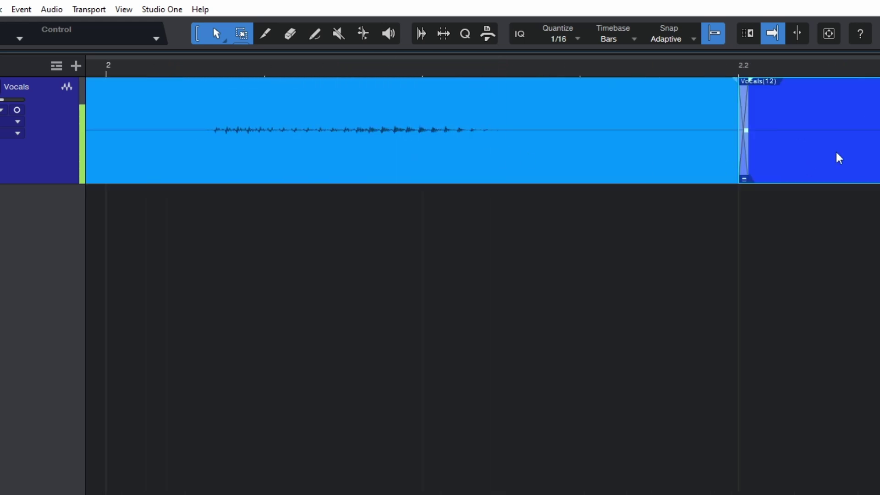
scroll(553, 152, down, 3)
scroll(534, 151, down, 1)
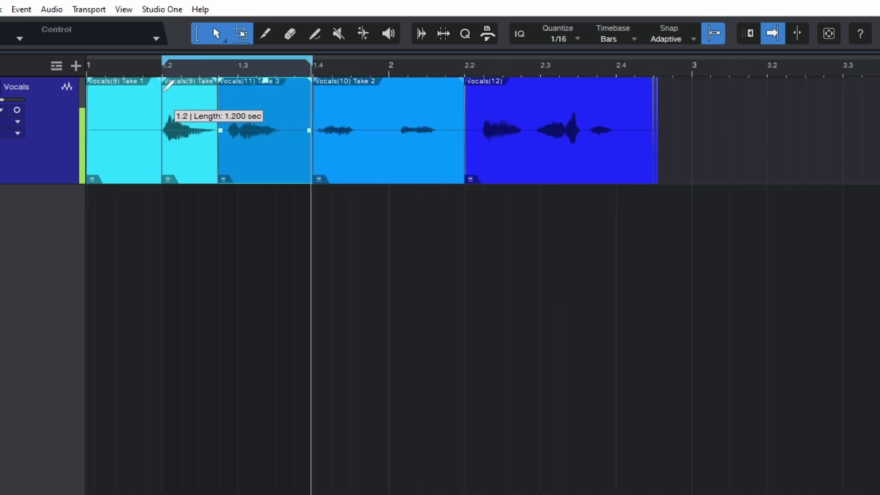
Loop playback from 1.2 to 1.4 and audition Takes 1, 3, 4 and 2 in the segment ending at 1.4
click(161, 73)
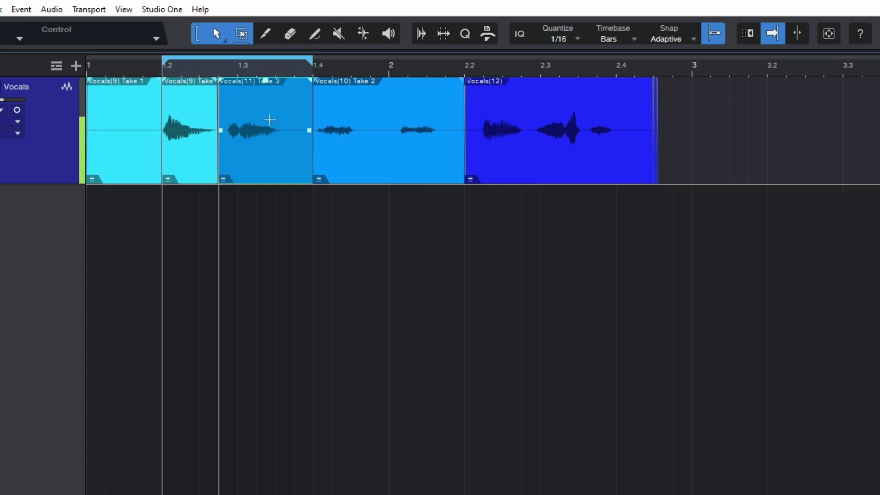
click(223, 180)
click(235, 205)
click(222, 180)
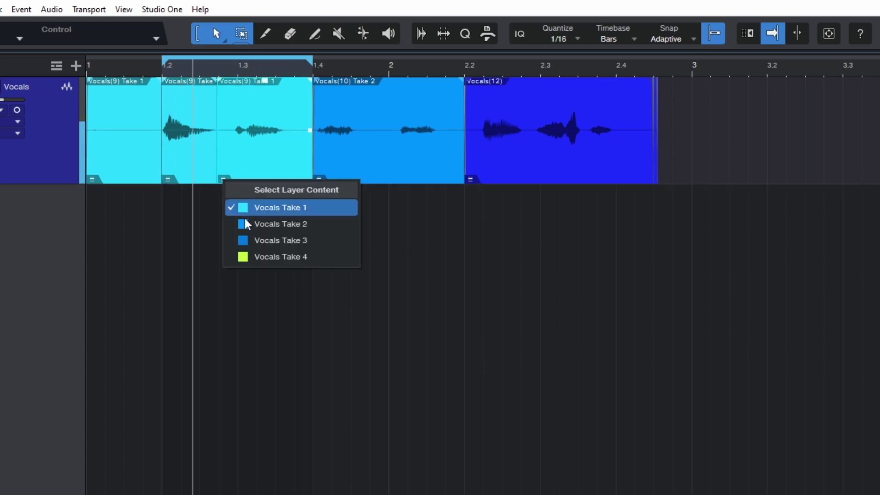
click(247, 239)
click(222, 179)
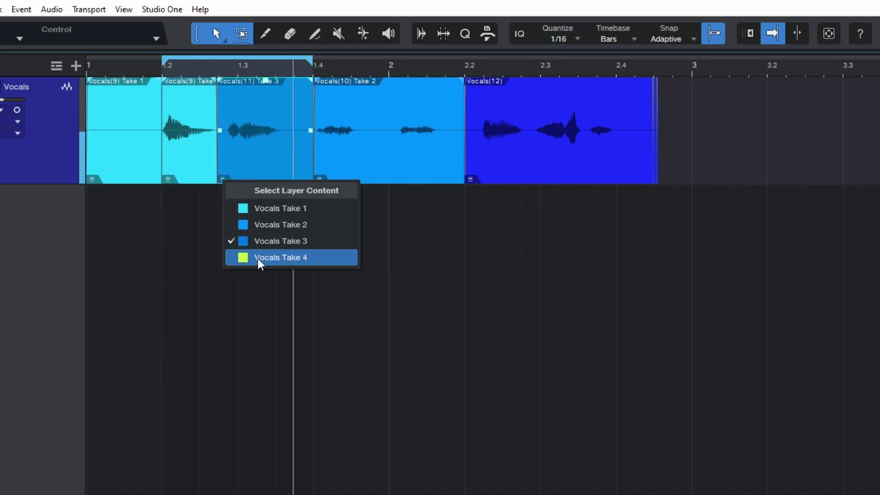
click(257, 257)
click(221, 179)
click(256, 233)
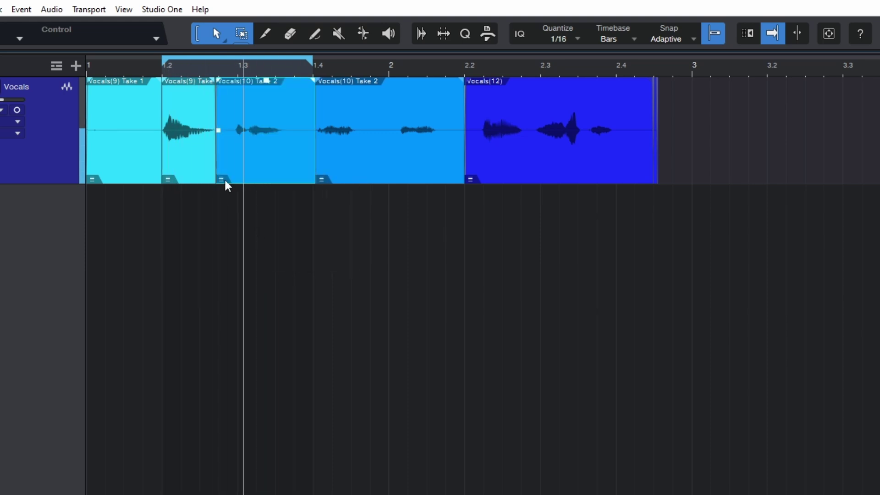
Switch the segment ending at 1.4 to Vocals Take 1 and stop playback
click(223, 180)
click(248, 209)
key(space)
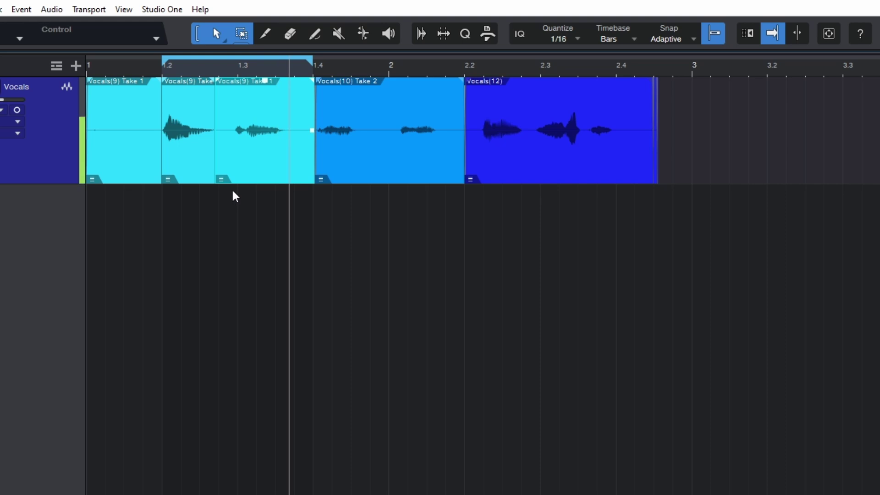